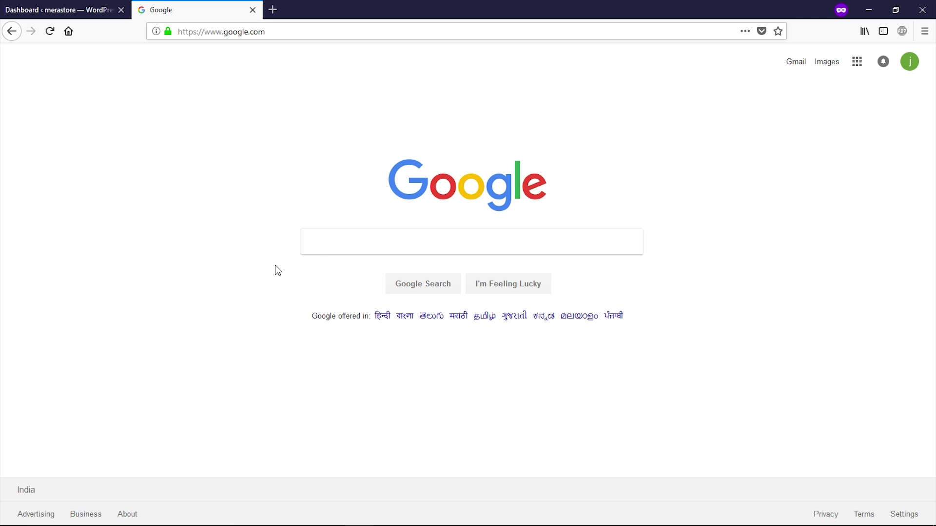
Step: Bring up the Google Search home page in a tab beside the WordPress dashboard
left_click(321, 245)
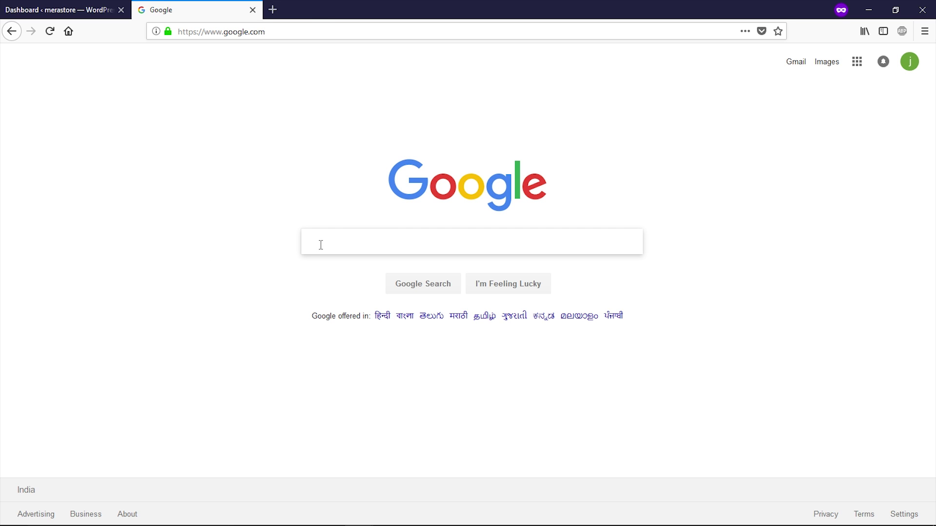
Step: Search 'google analytics', go to Google Analytics Solutions, then Sign in > Analytics and start signing up
type("goo")
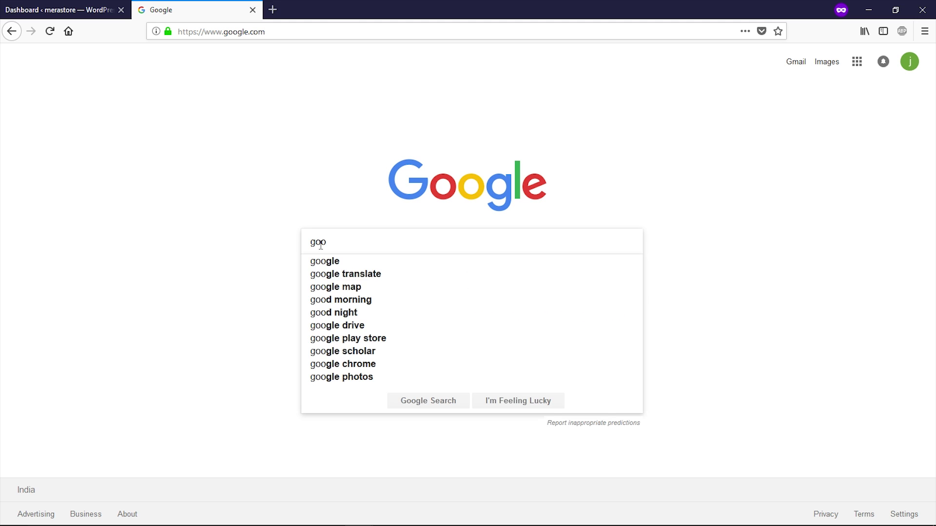
type("gle analytics")
key("Return")
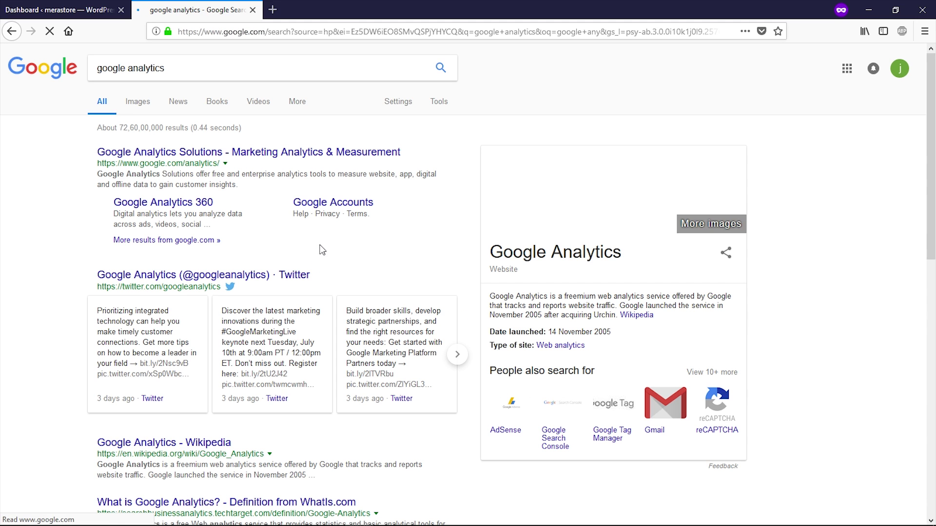
left_click(215, 155)
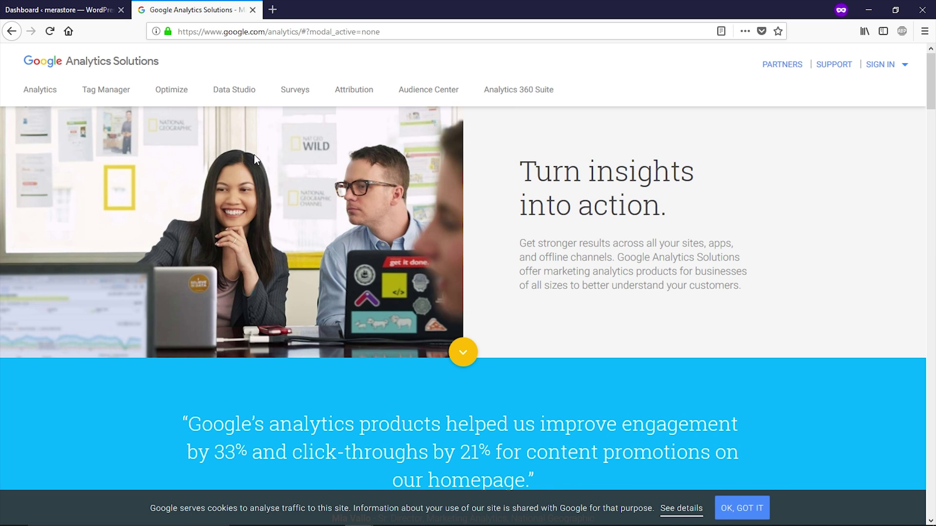
left_click(903, 66)
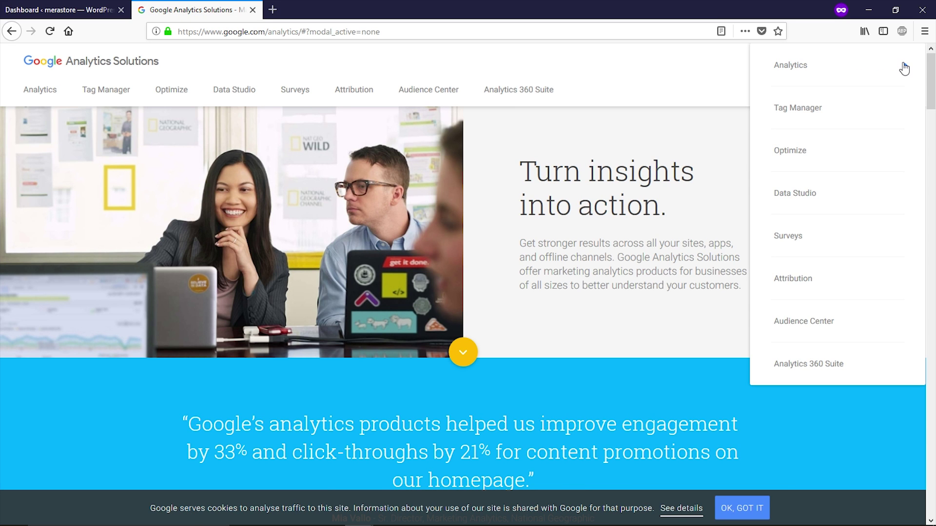
left_click(790, 66)
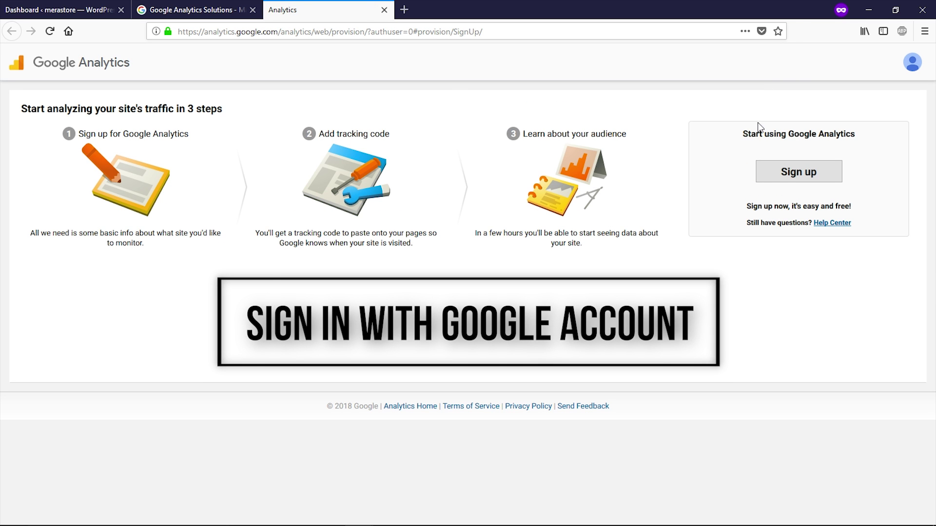
left_click(801, 174)
left_click(67, 311)
type("rana")
left_click(69, 377)
type("merastore")
left_click(106, 421)
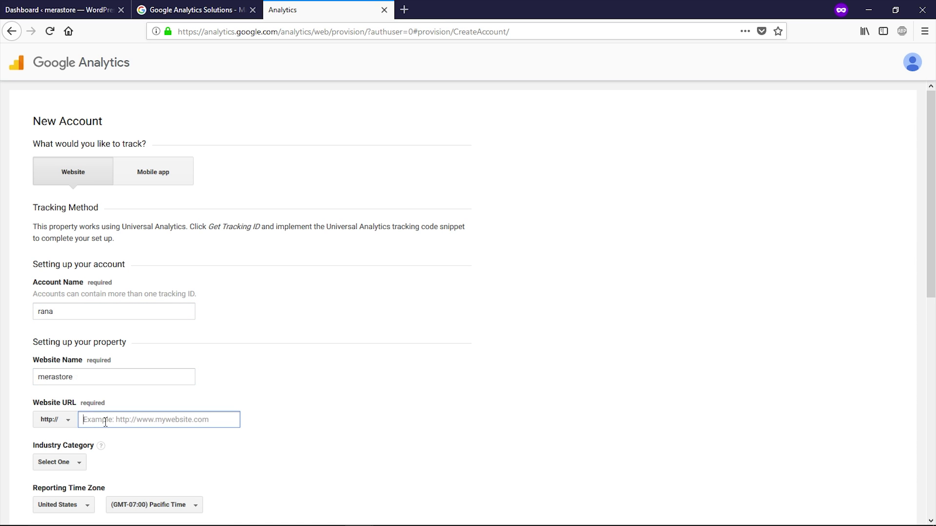
type("http://merastore.cf")
Step: Set the industry category to Other and the reporting time zone country to India
scroll(69, 409, "down", 1)
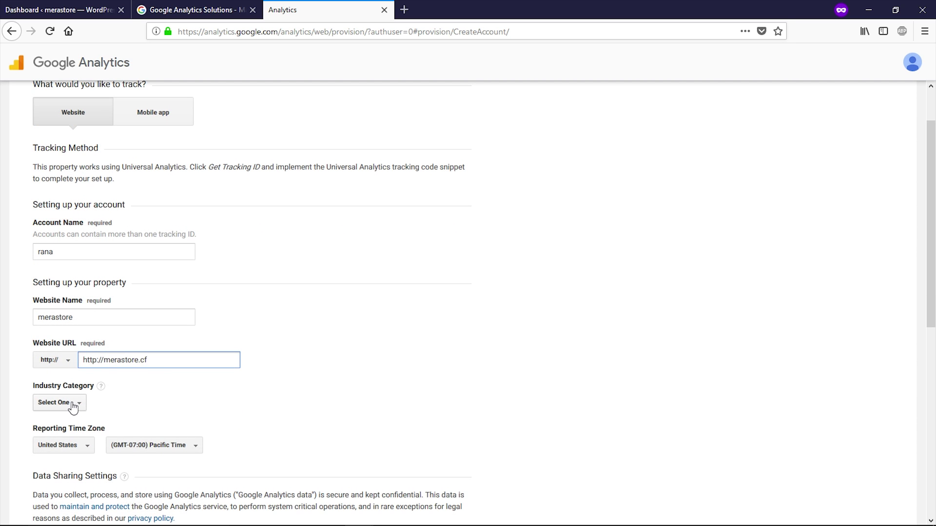
left_click(73, 408)
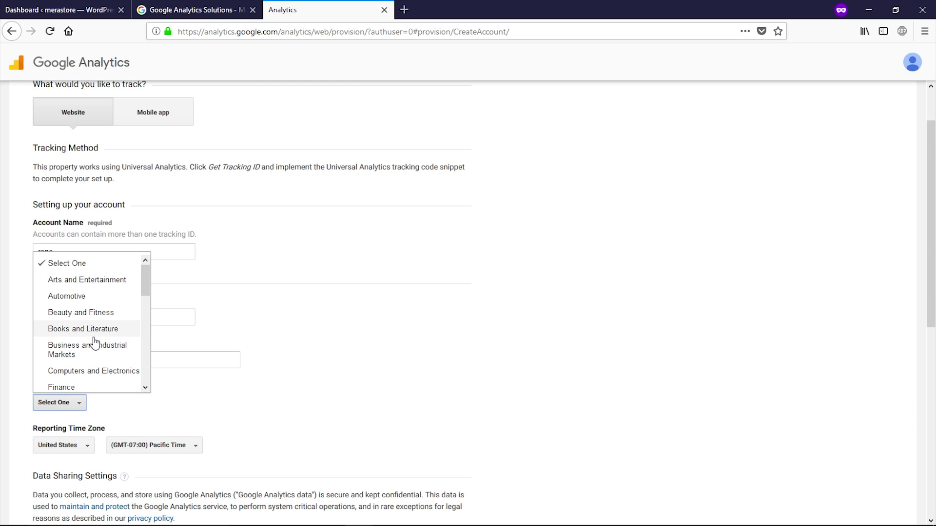
scroll(97, 317, "down", 3)
scroll(112, 326, "down", 4)
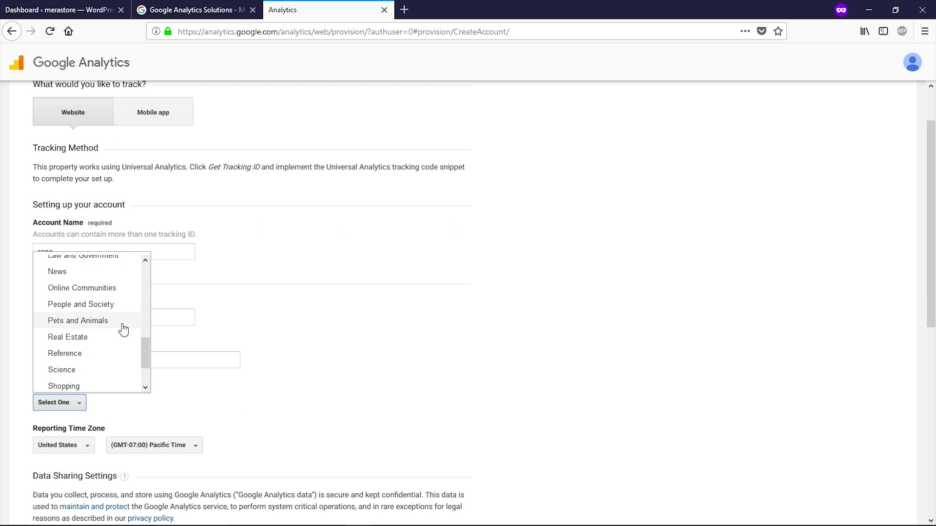
left_click(57, 379)
scroll(73, 341, "down", 2)
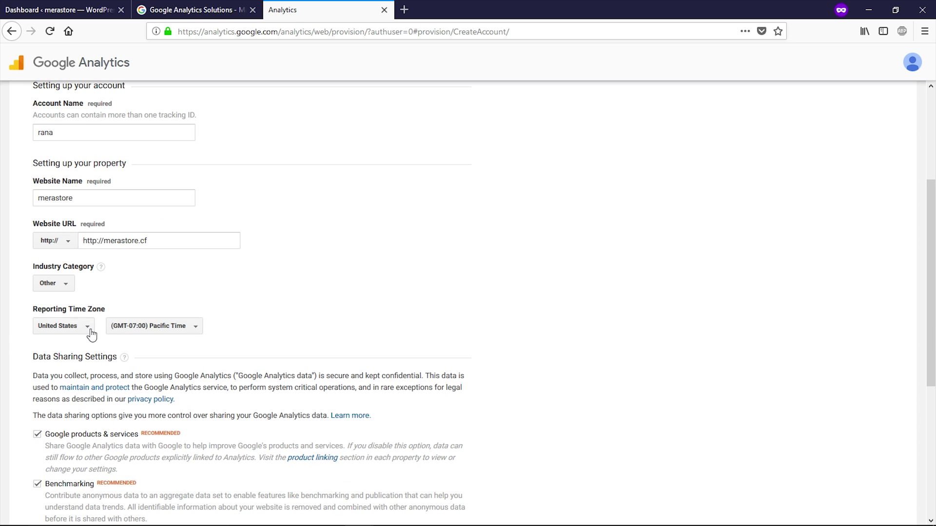
left_click(87, 333)
type("india")
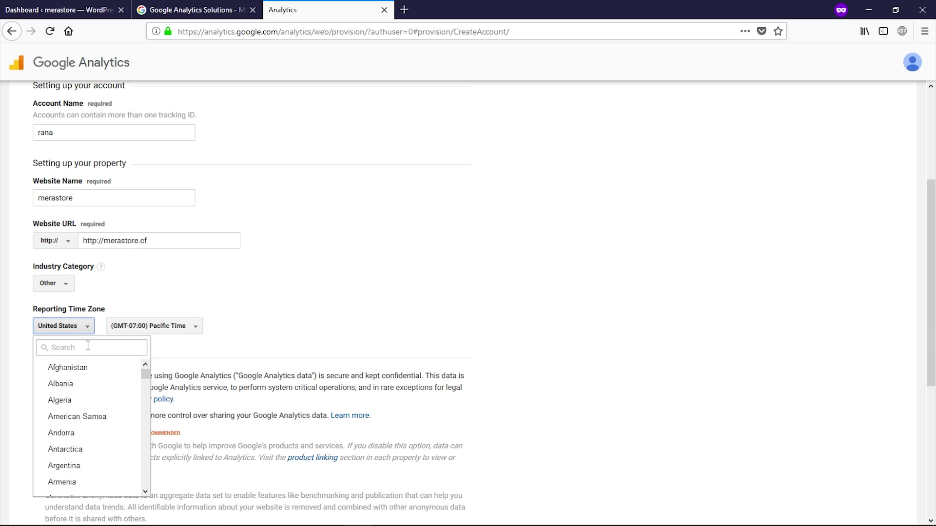
left_click(68, 384)
scroll(73, 385, "down", 5)
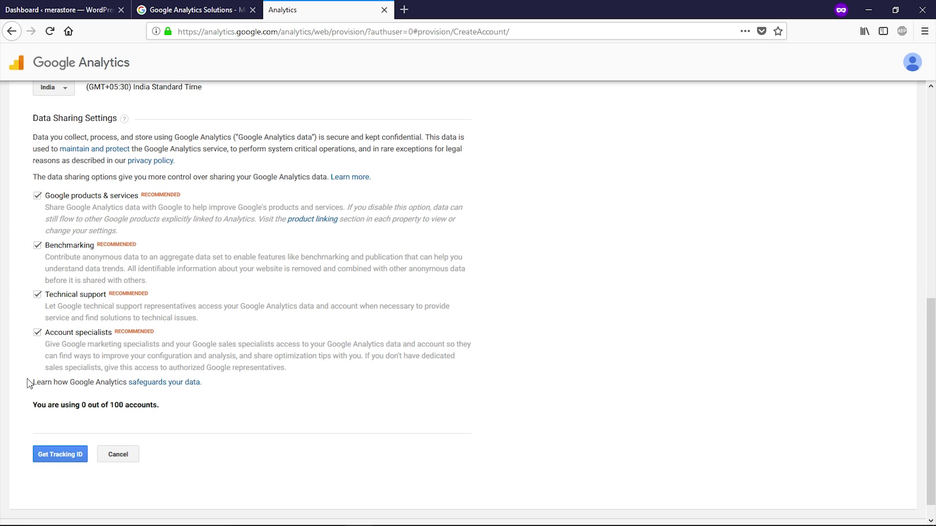
Step: Request a tracking ID and choose India as the terms-of-service country
left_click(54, 455)
left_click(310, 108)
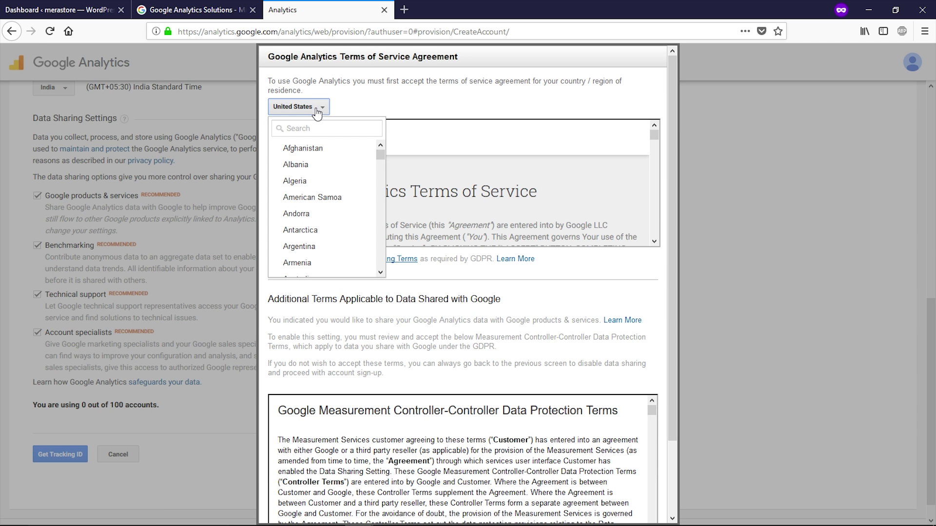
left_click(308, 128)
type("india")
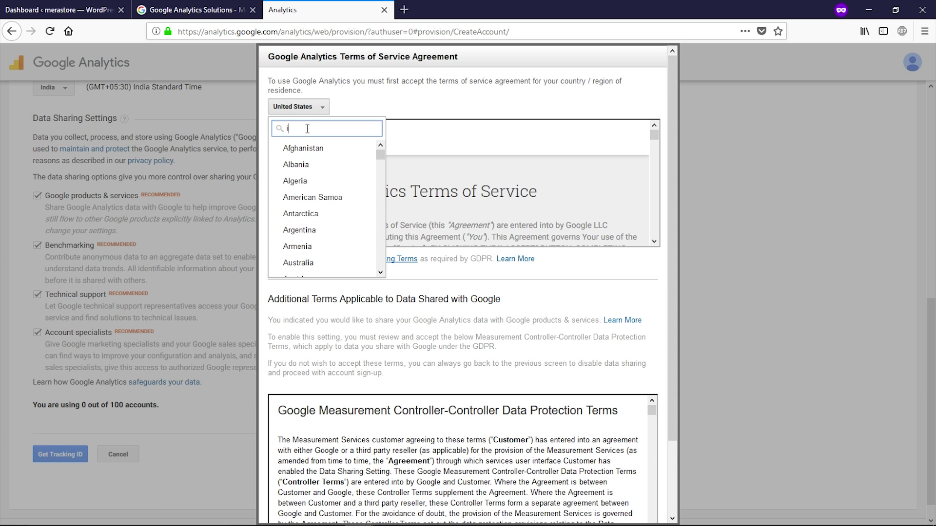
left_click(289, 162)
Step: Accept both GDPR data protection terms, dismiss the tracking ID popup, and return to WordPress
left_click(272, 262)
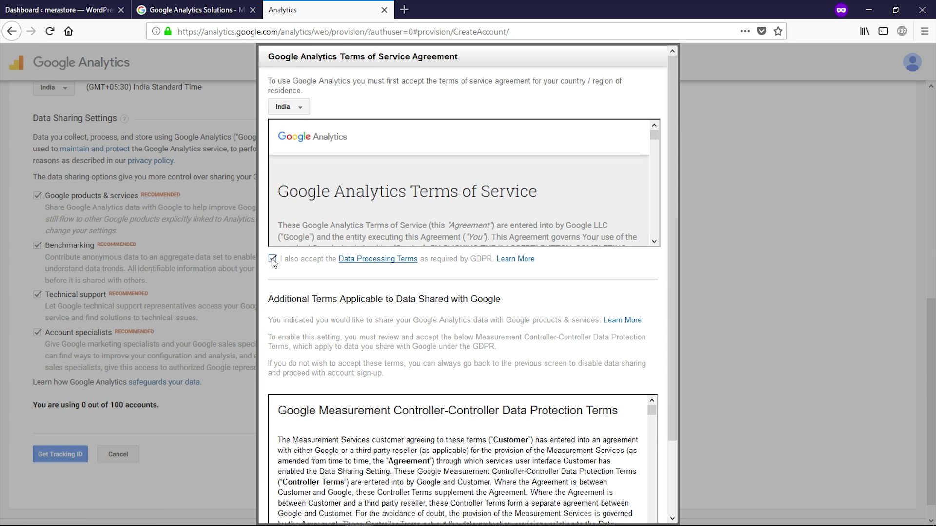
scroll(280, 266, "down", 2)
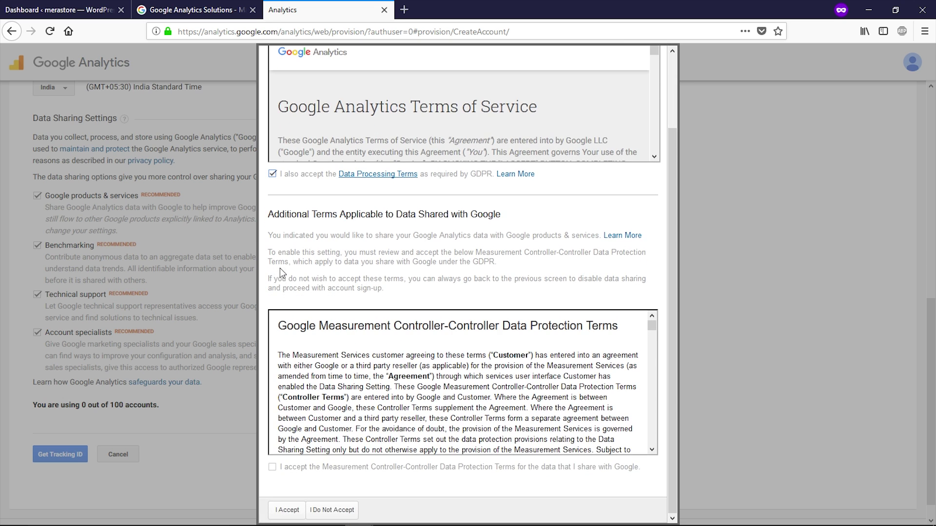
left_click(272, 467)
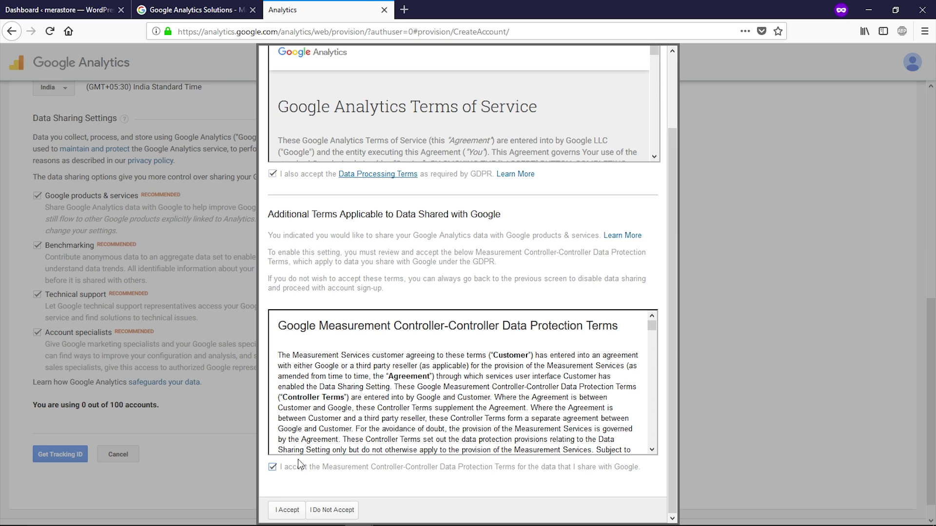
left_click(287, 510)
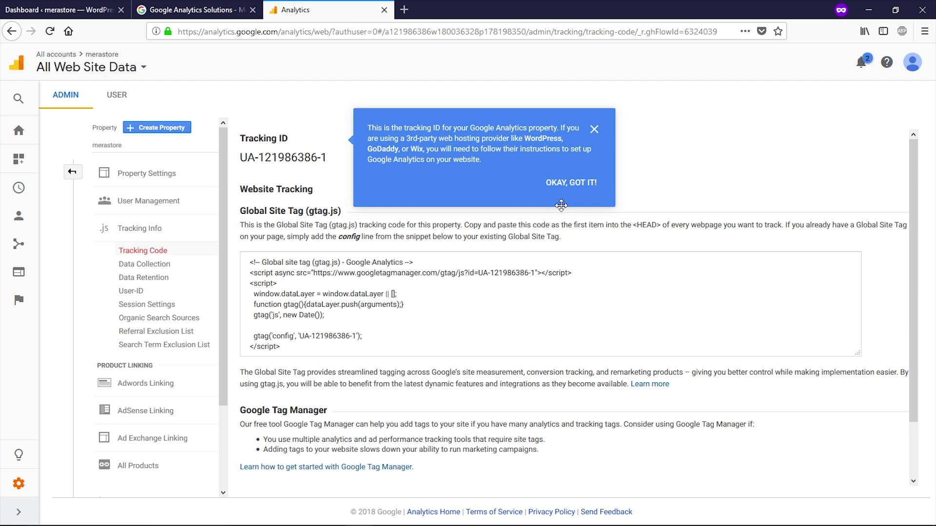
left_click(575, 186)
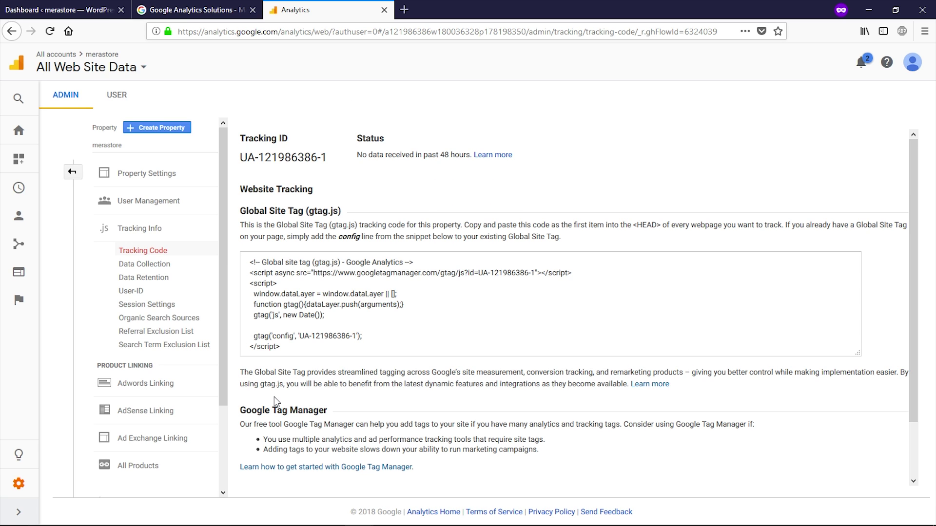
left_click(56, 11)
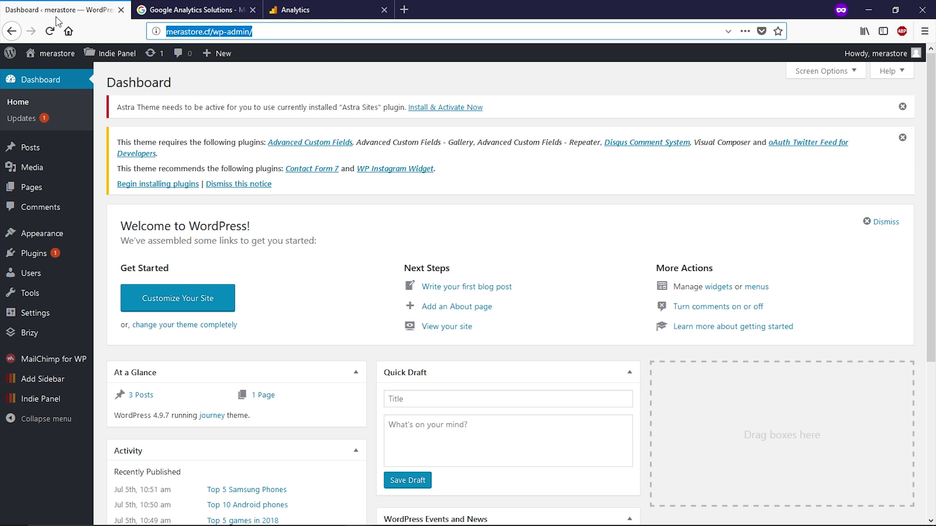
Step: Search Add New plugins for google analytics, then install and activate Google Analytics Dashboard for WP
mouse_move(47, 260)
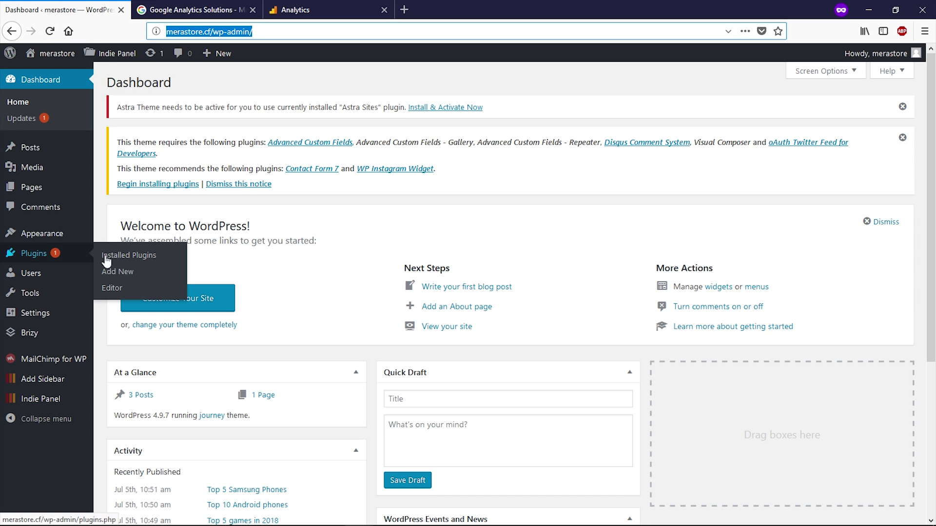
left_click(117, 274)
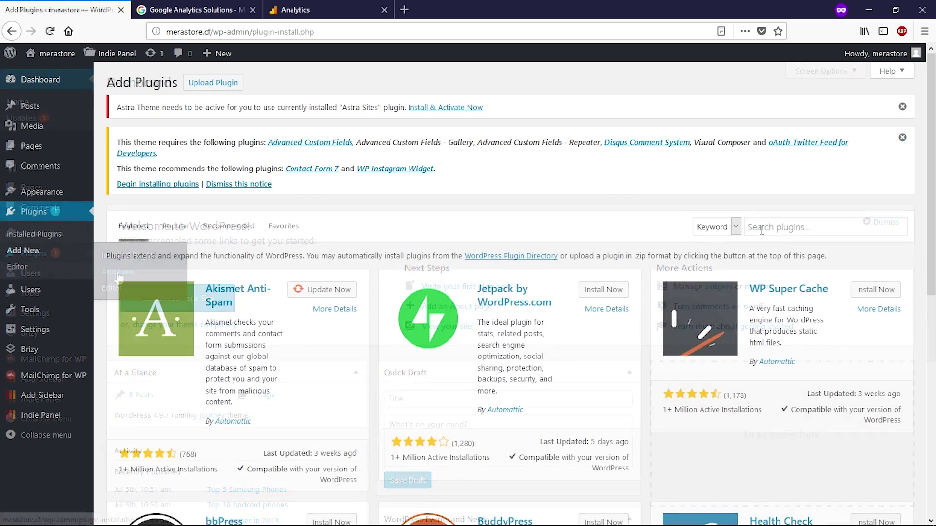
left_click(778, 226)
type("googl")
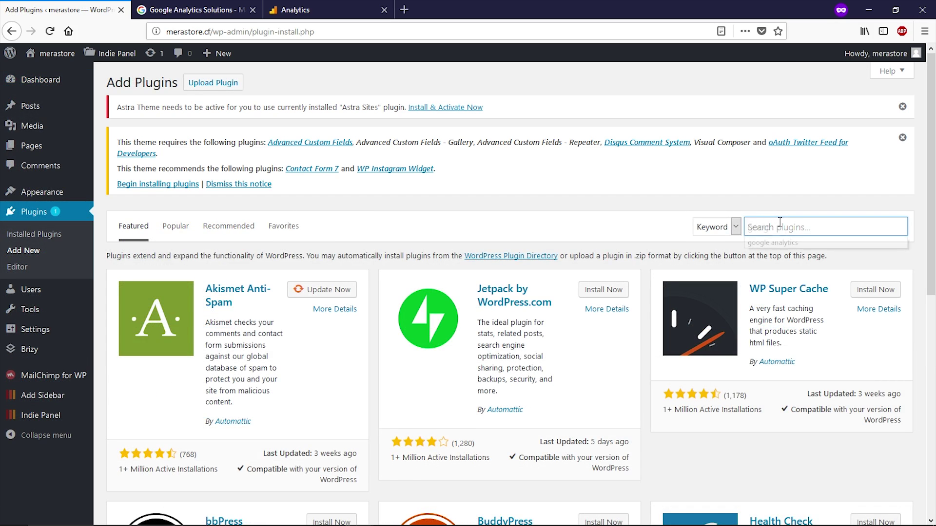
left_click(779, 242)
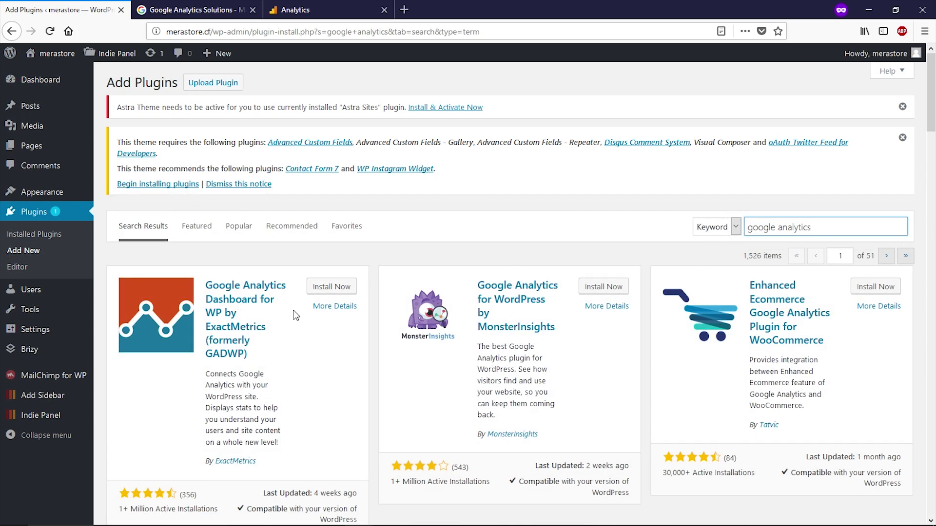
left_click(327, 290)
left_click(340, 288)
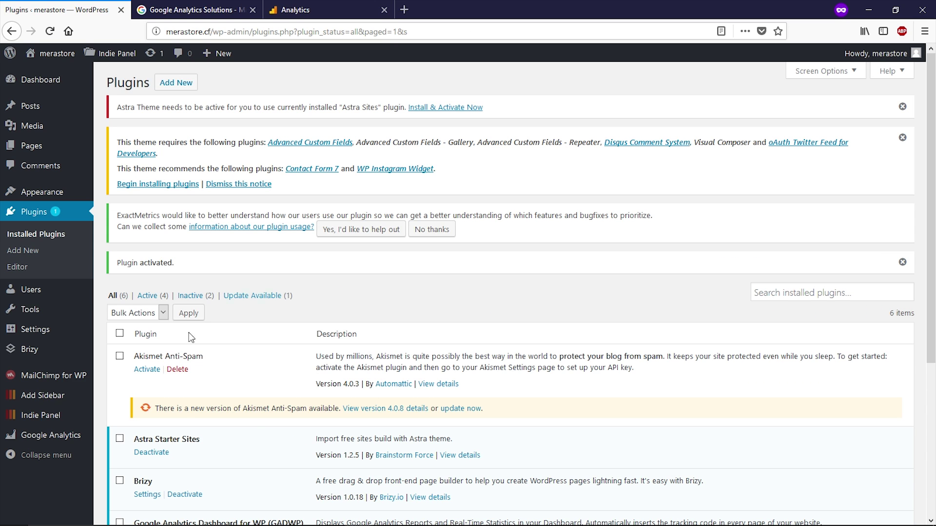
Step: From Google Analytics > General Settings, start authorizing the plugin with Google
mouse_move(63, 435)
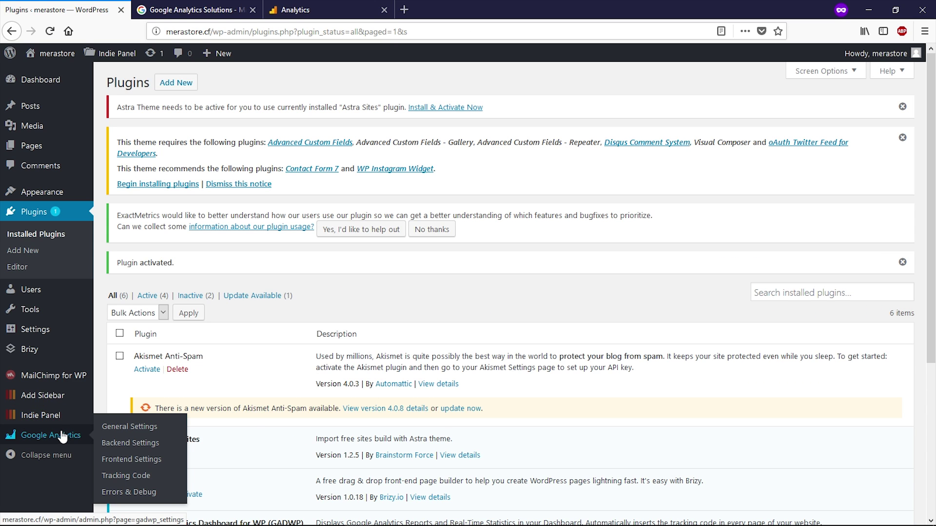
left_click(112, 431)
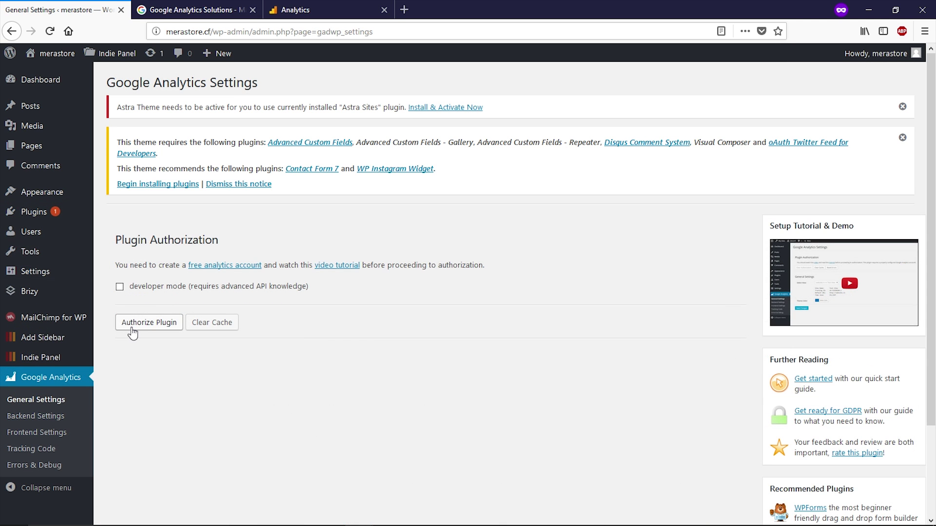
left_click(132, 329)
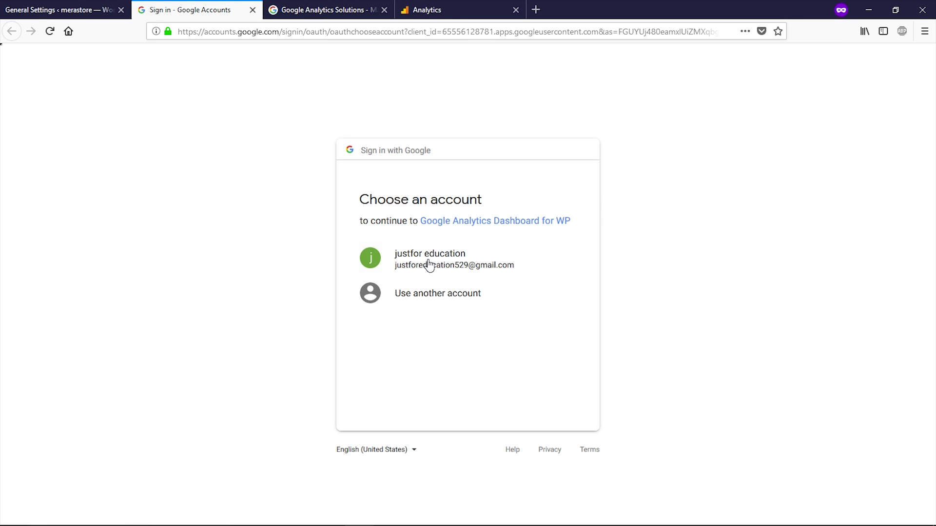
Step: Choose the Google account, allow access to Analytics data, select the access code, and return to WordPress
left_click(429, 266)
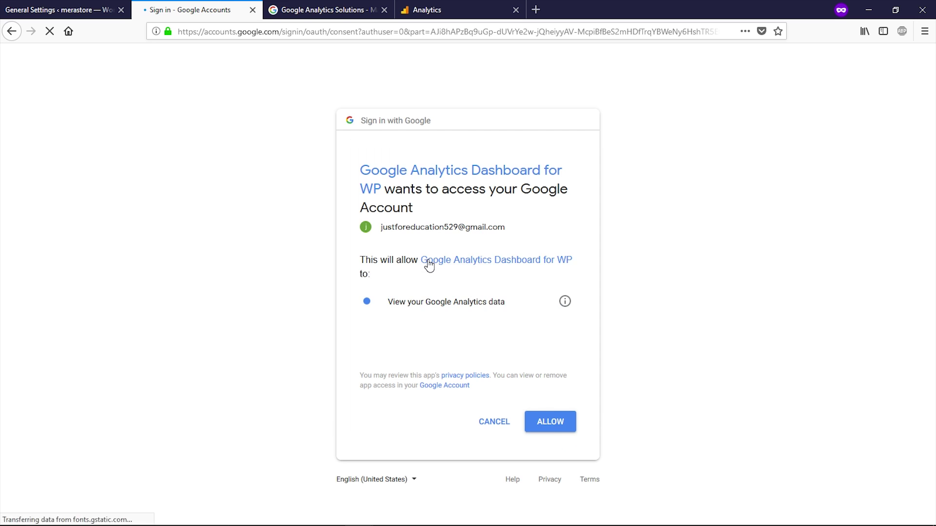
left_click(557, 423)
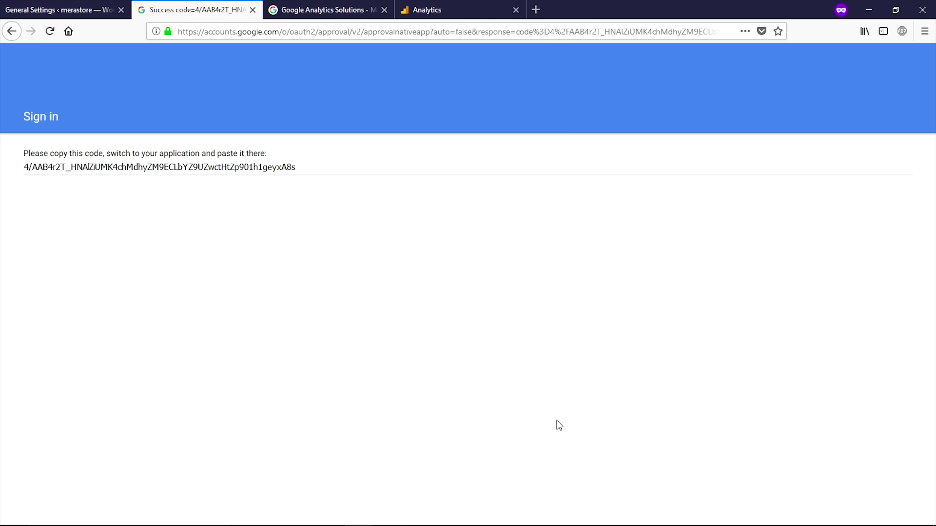
left_click(309, 170)
key("ctrl+c")
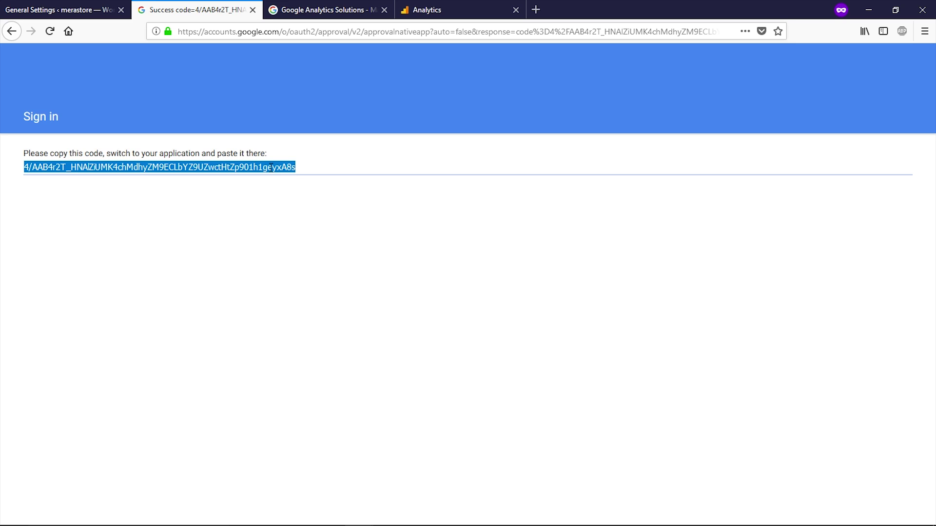
left_click(71, 7)
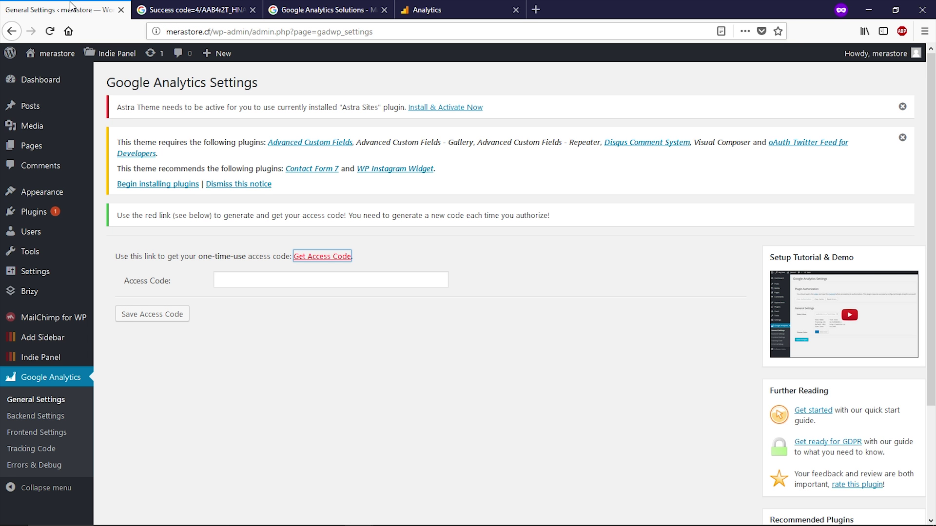
Step: Paste and save the access code, save the plugin's general settings, then go to the Dashboard
left_click(231, 281)
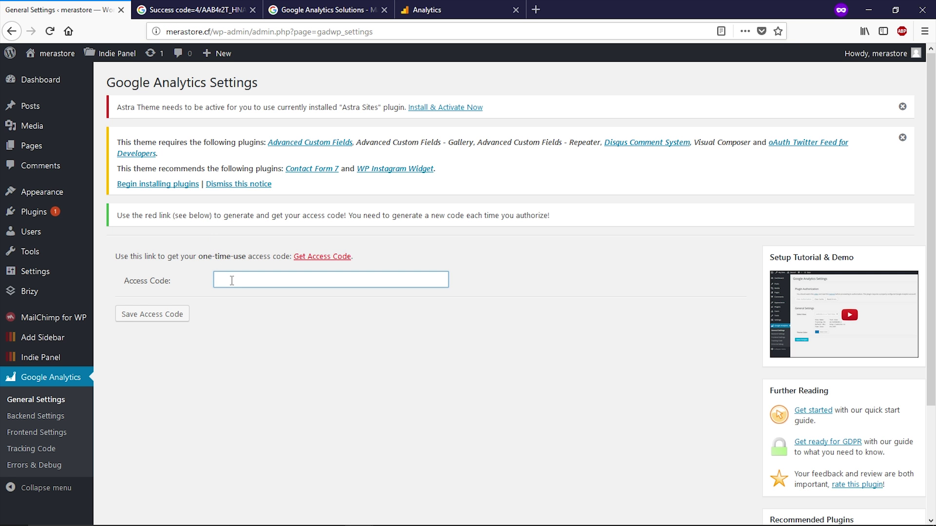
key("ctrl+v")
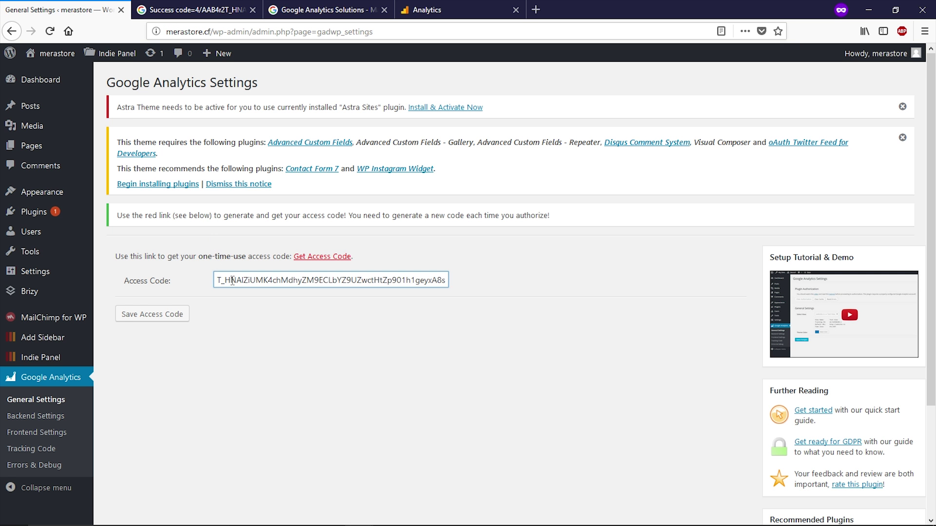
left_click(157, 321)
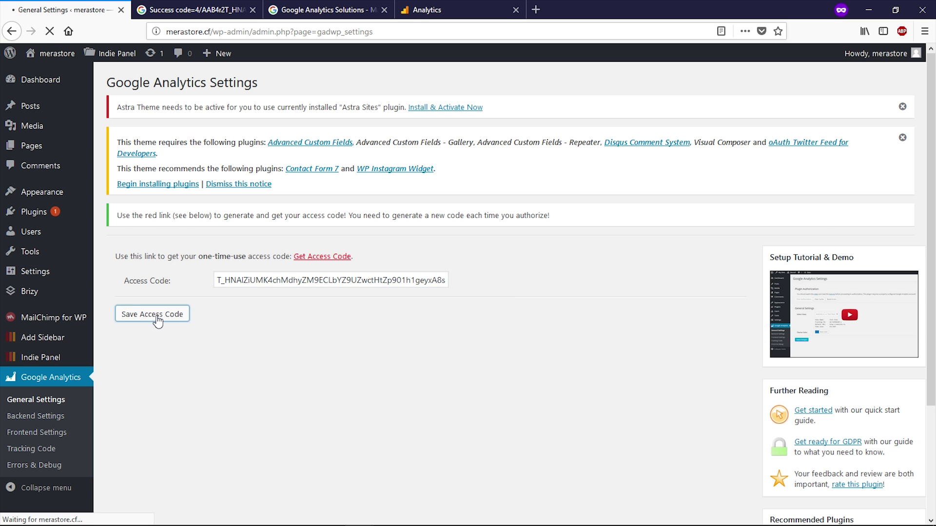
scroll(157, 322, "down", 4)
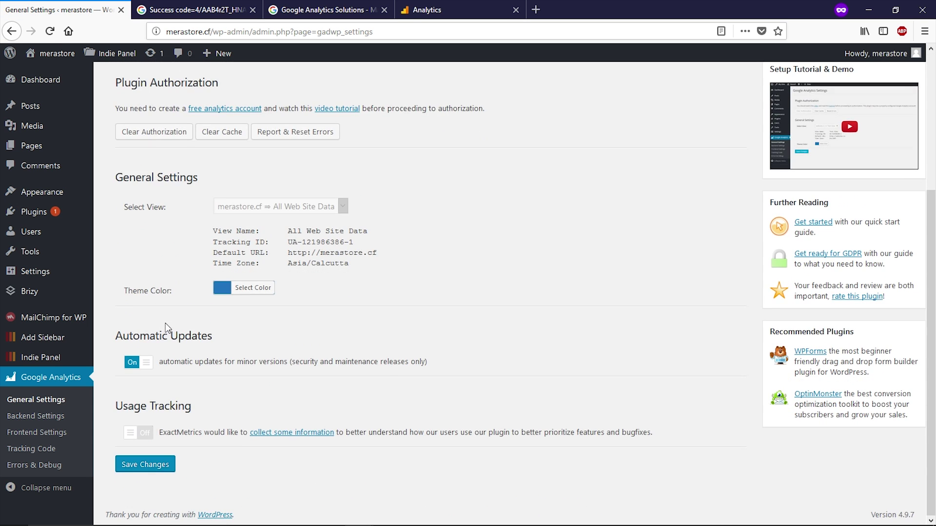
left_click(147, 466)
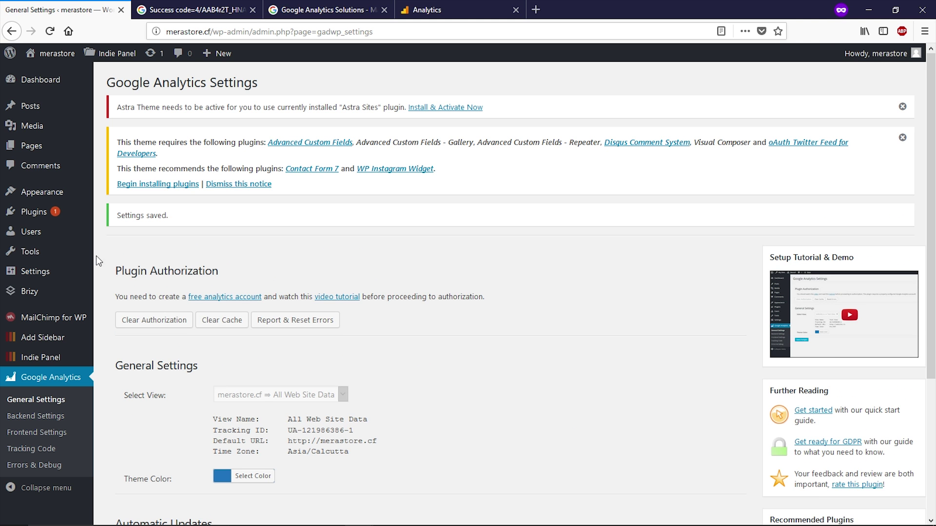
left_click(39, 79)
scroll(239, 218, "down", 3)
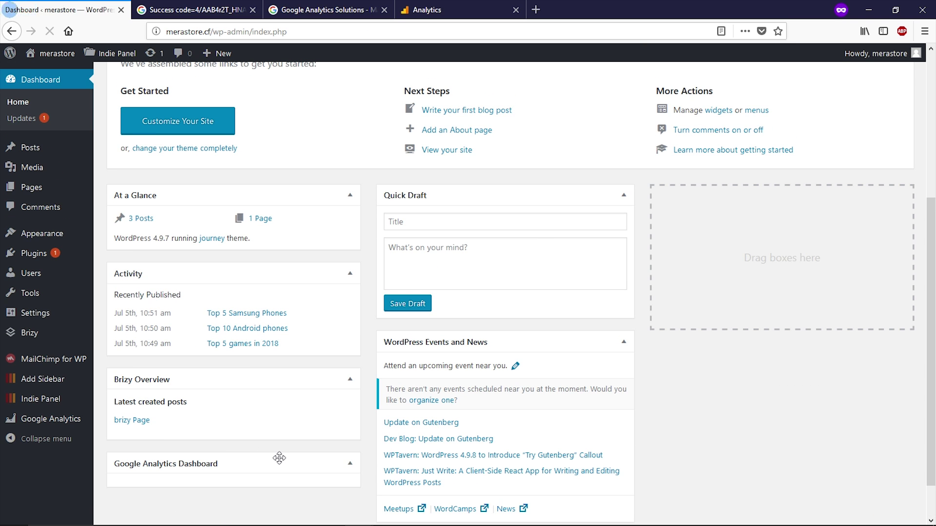
Step: In the Google Analytics Dashboard widget, view Real-Time stats, then switch the range to Yesterday keeping Sessions
scroll(281, 443, "down", 3)
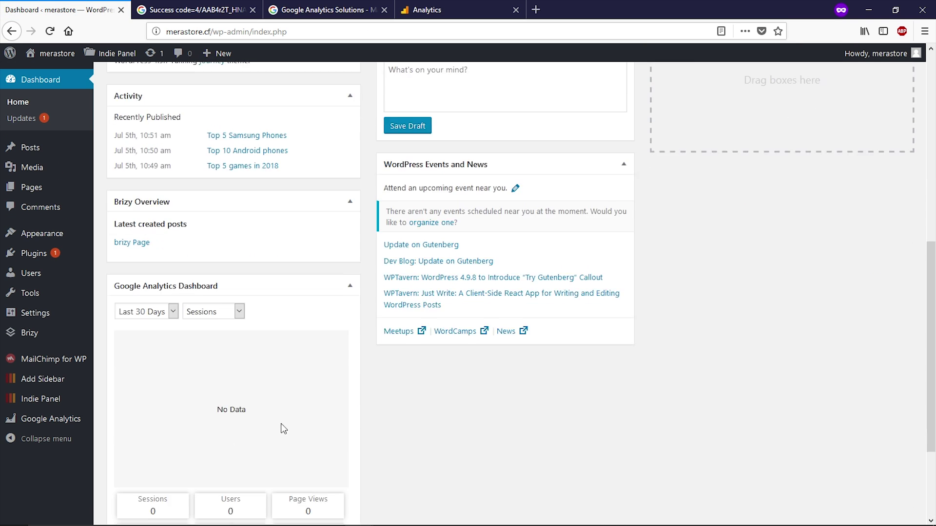
scroll(288, 419, "down", 3)
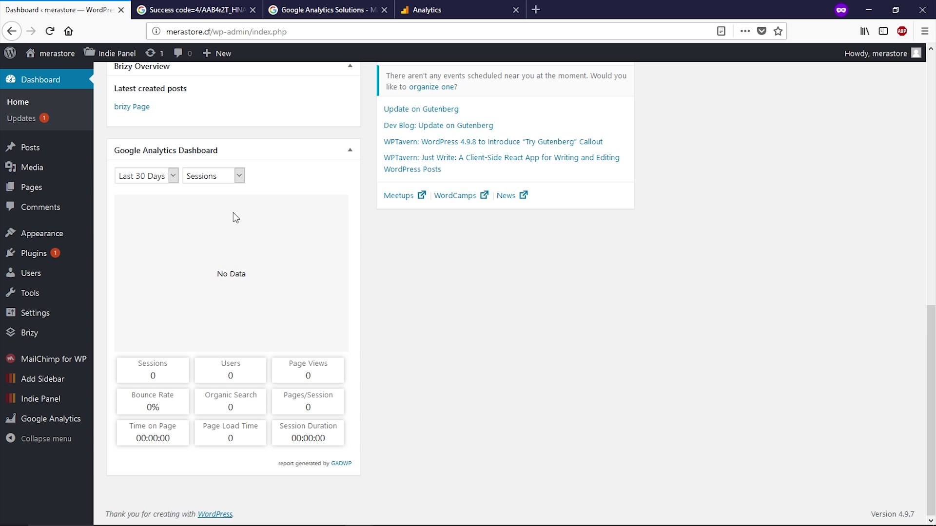
left_click(161, 178)
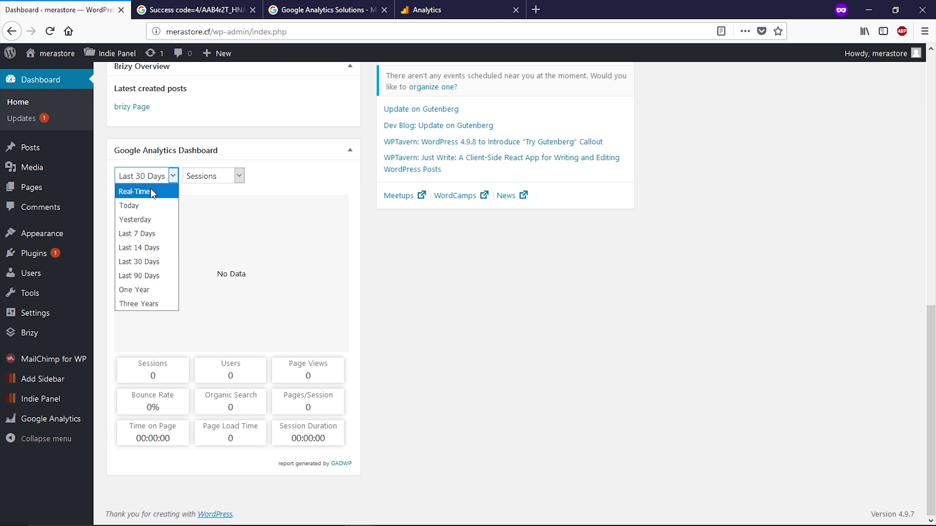
left_click(151, 192)
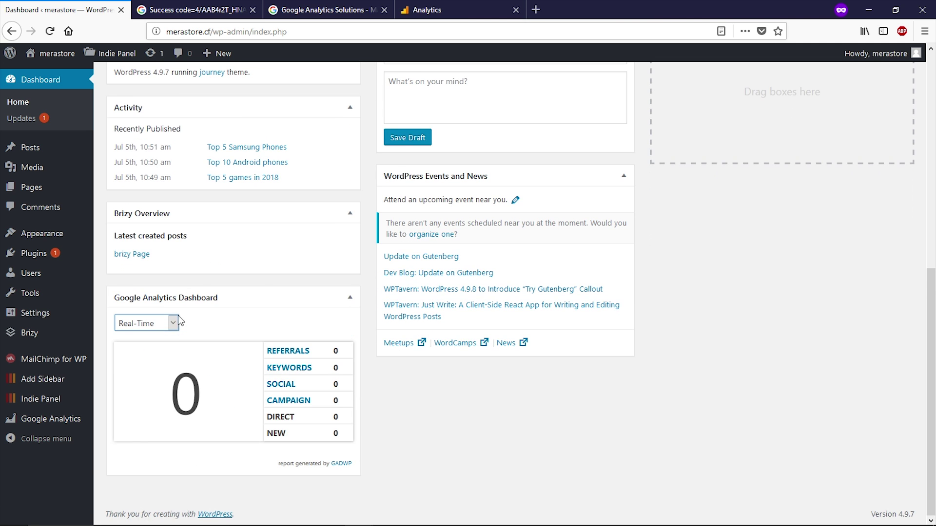
left_click(178, 321)
left_click(146, 367)
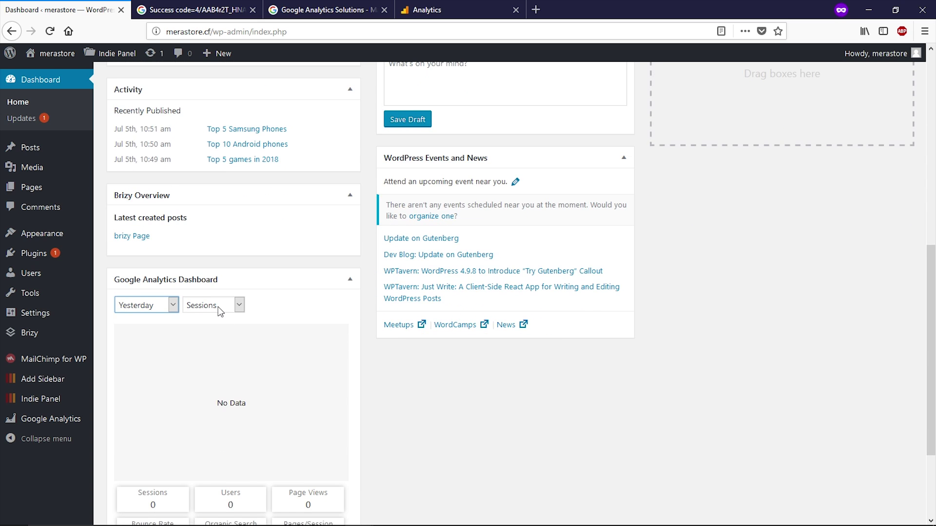
left_click(220, 306)
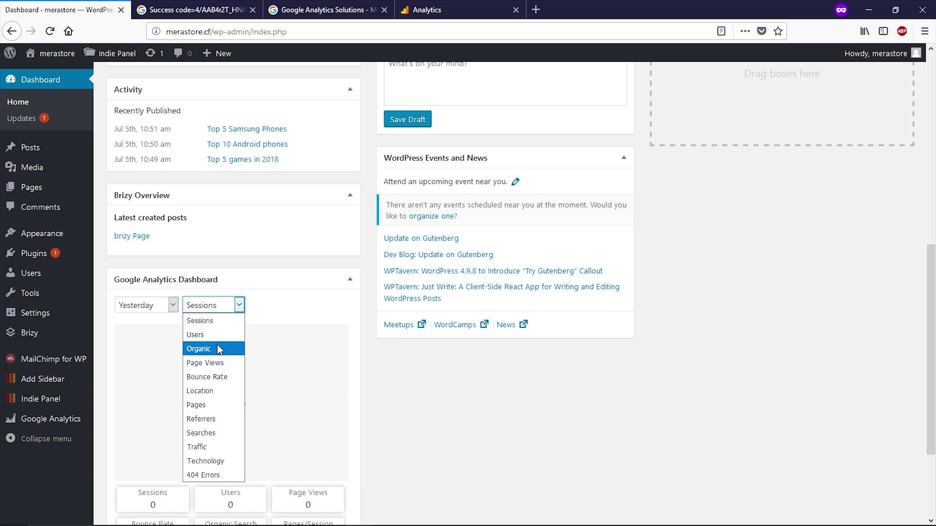
left_click(277, 307)
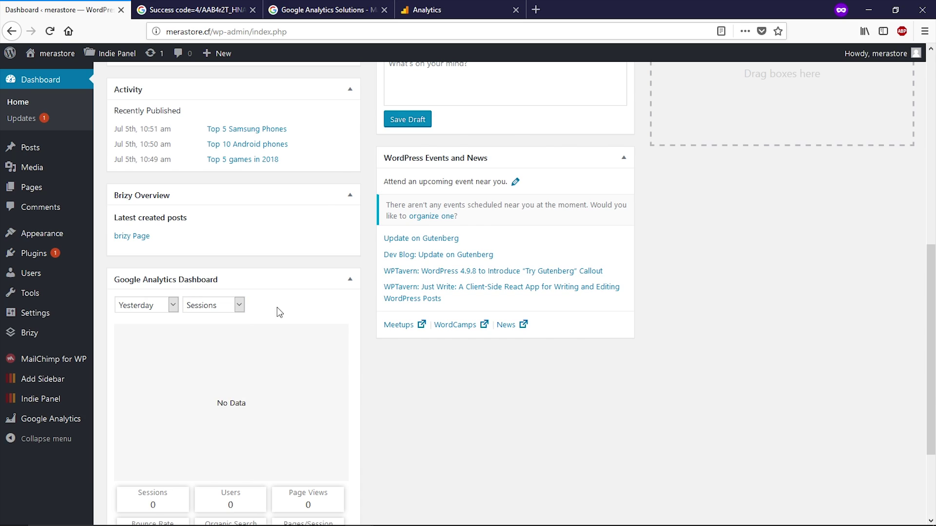